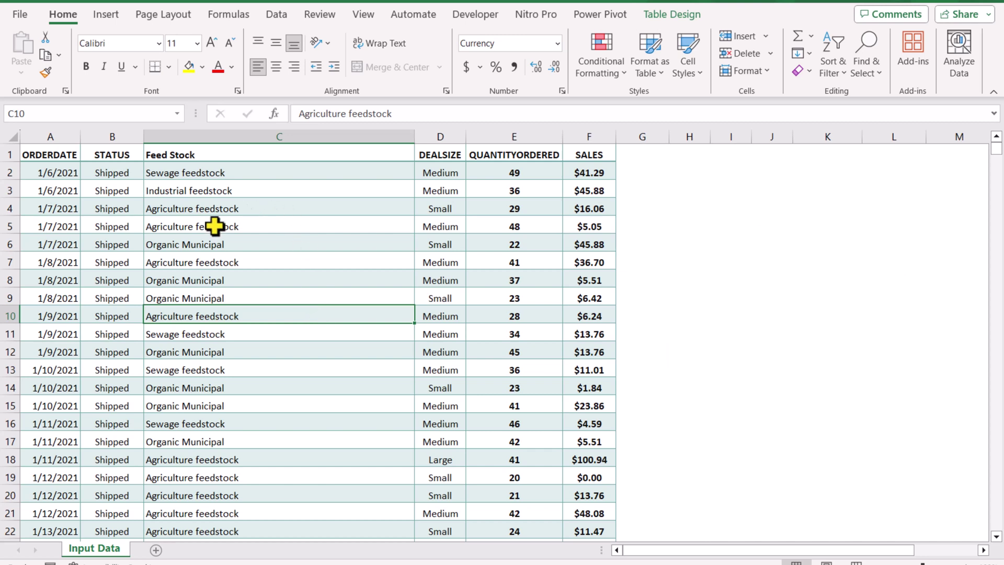
# - Insert a PivotTable from the Input Data table onto a new worksheet, Sheet8
pyautogui.click(103, 22)
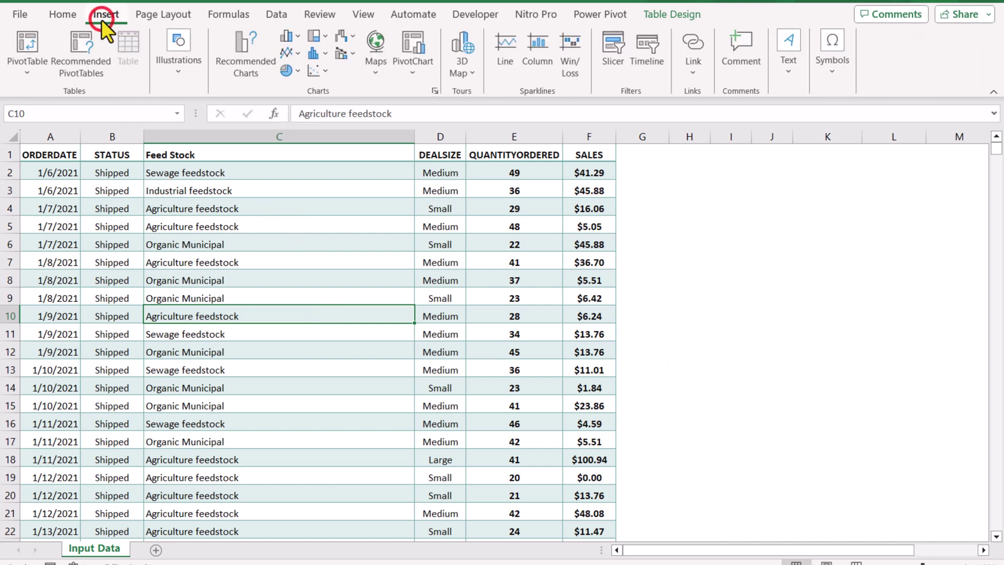
pyautogui.click(23, 79)
pyautogui.click(46, 95)
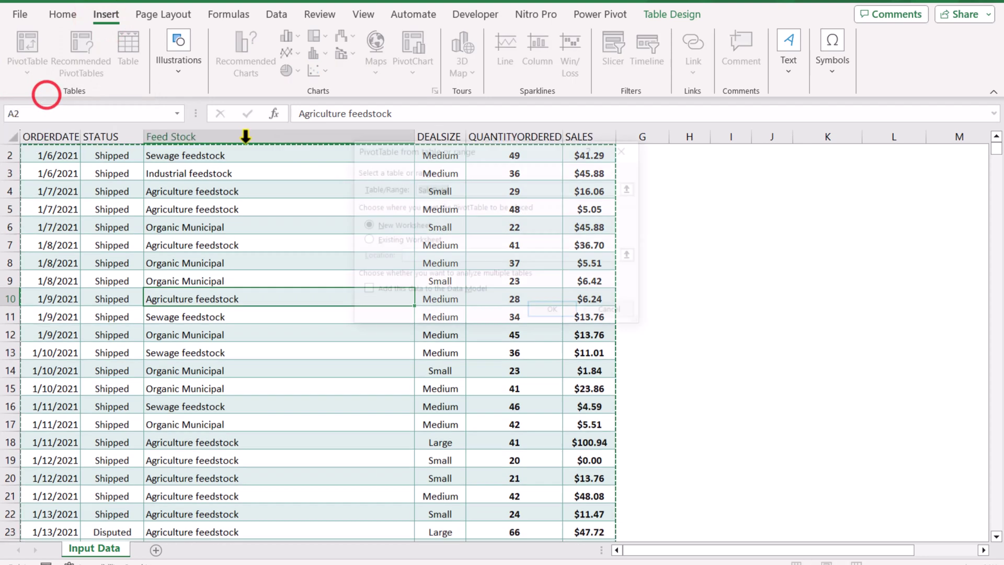
pyautogui.click(551, 312)
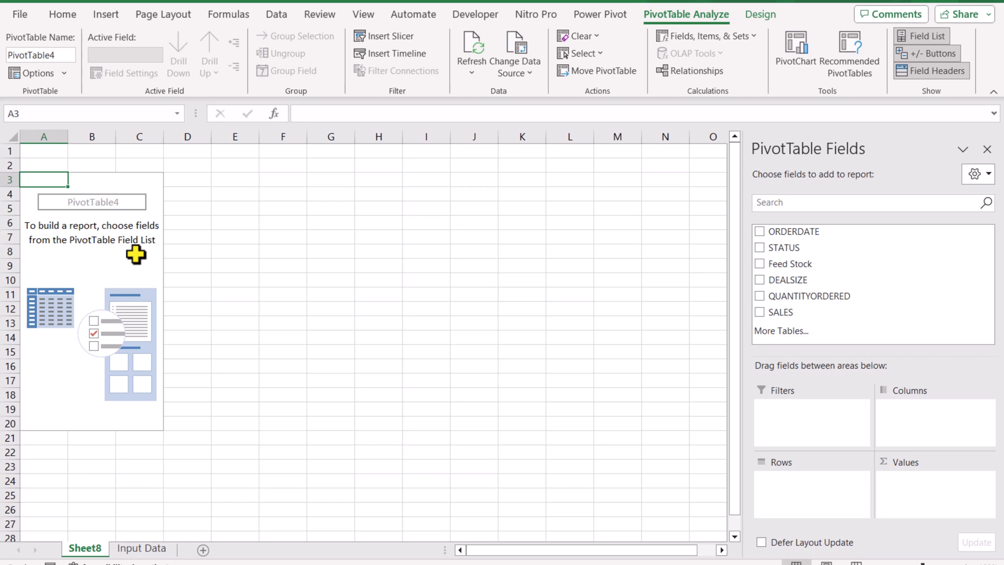
# - Add ungrouped ORDERDATE and Feed Stock to Rows and Sum of QUANTITYORDERED to Values
pyautogui.moveTo(799, 236); pyautogui.dragTo(832, 525)
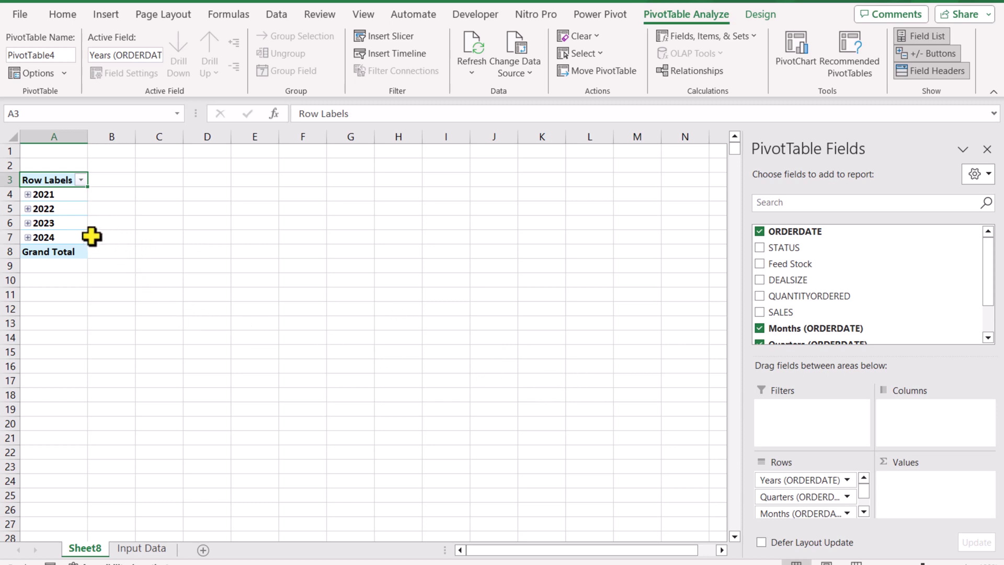
pyautogui.rightClick(74, 210)
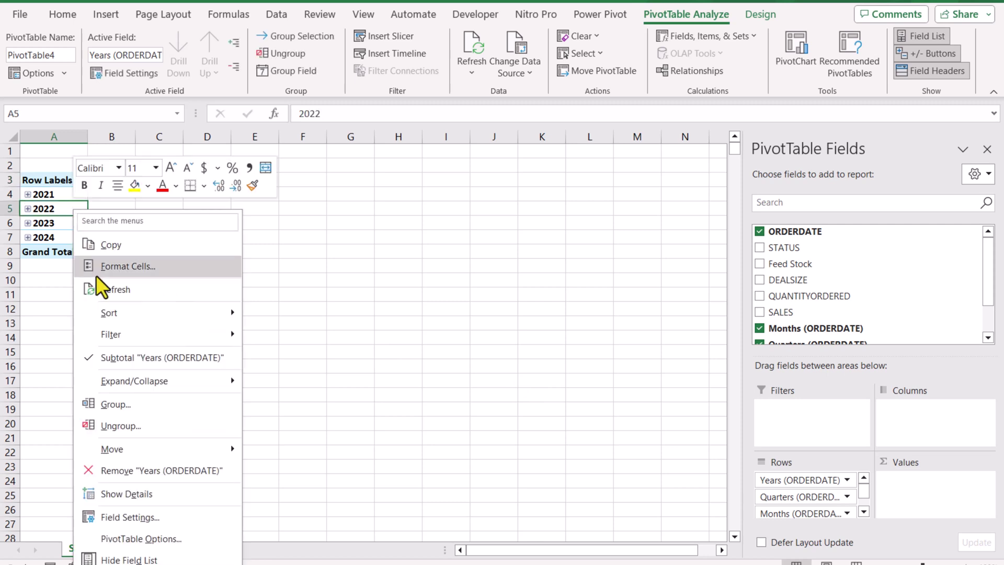
pyautogui.click(121, 424)
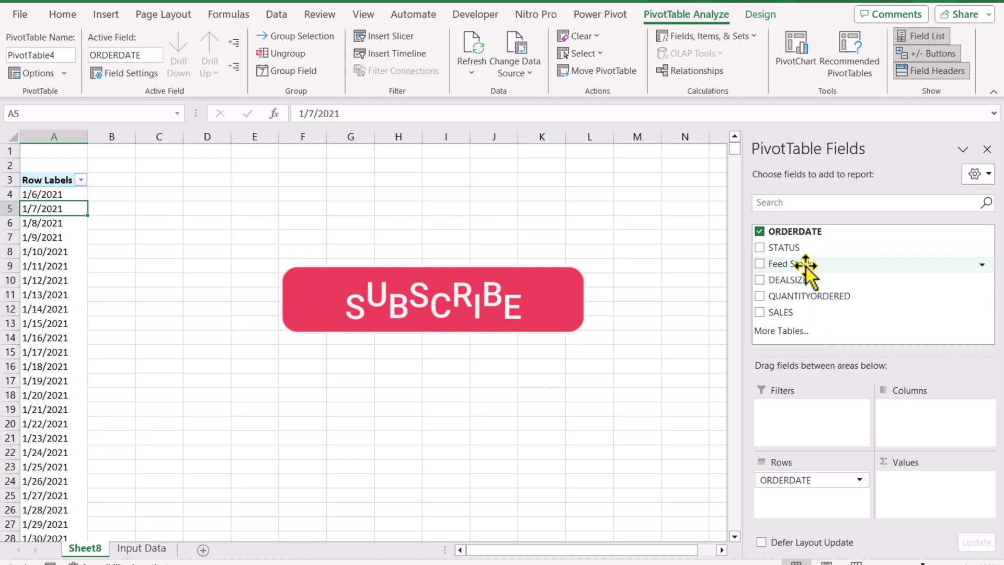
pyautogui.moveTo(804, 263); pyautogui.dragTo(836, 498)
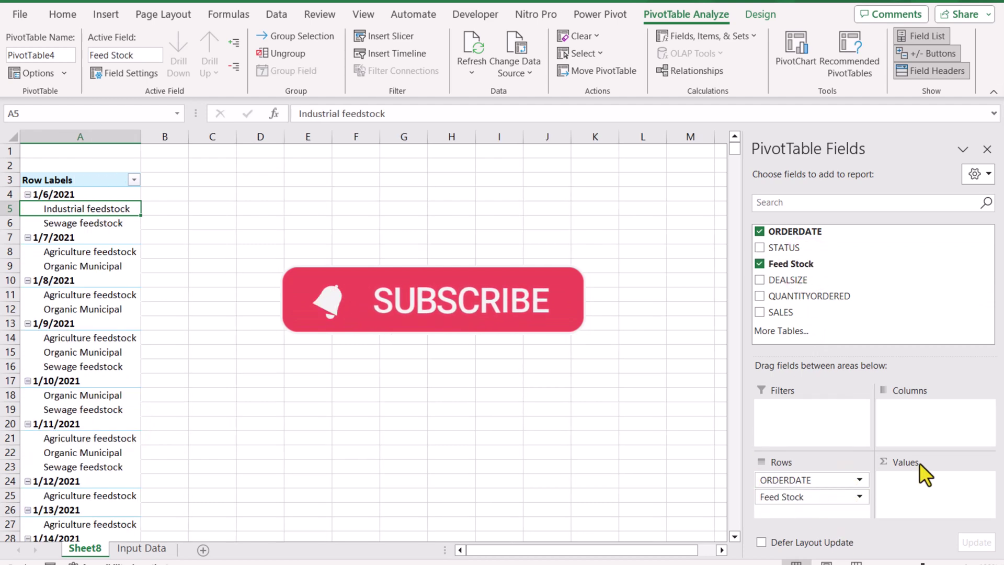
pyautogui.moveTo(826, 296); pyautogui.dragTo(926, 488)
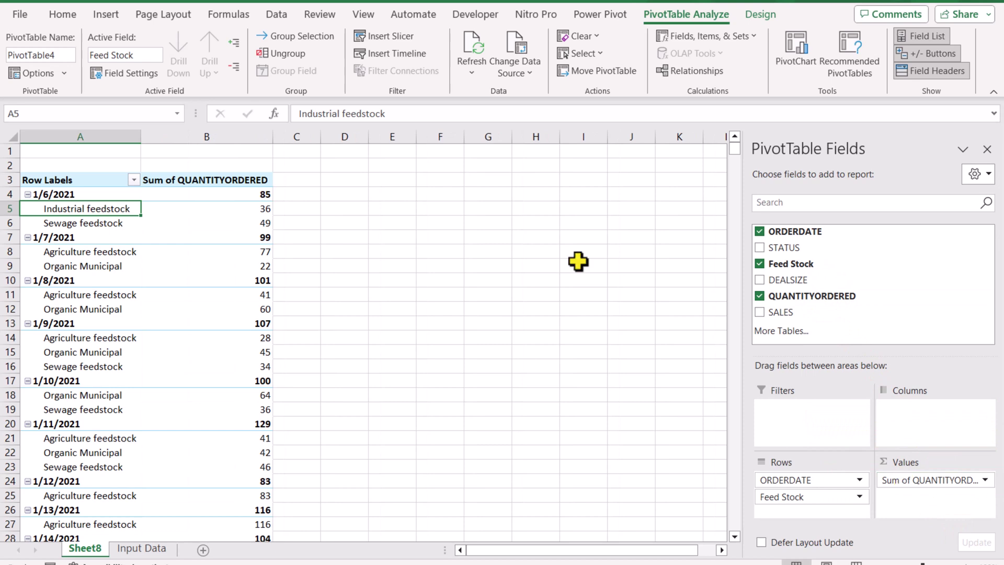
# - Set the pivot table's Subtotals option to Do Not Show Subtotals
pyautogui.click(759, 15)
pyautogui.click(28, 73)
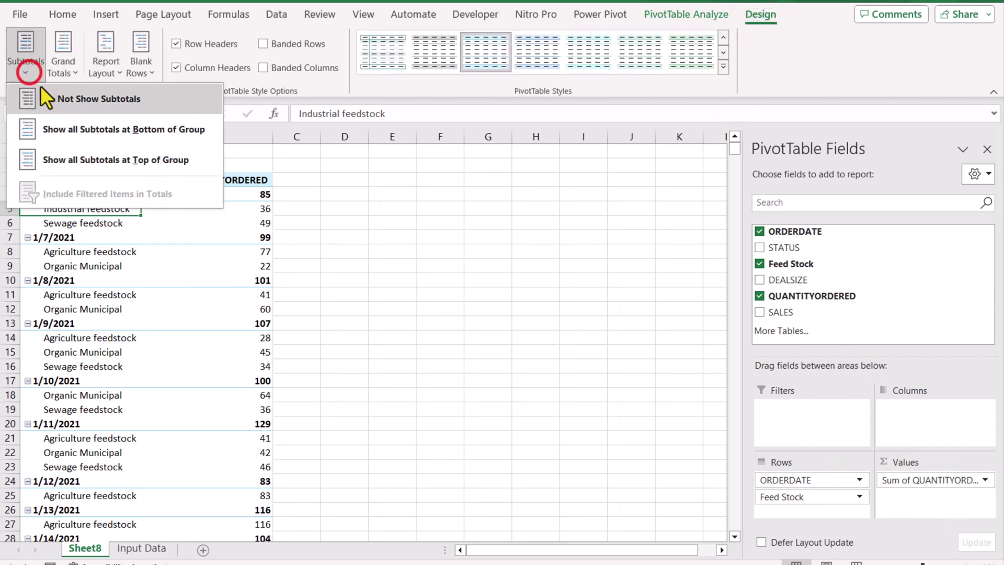
pyautogui.click(48, 96)
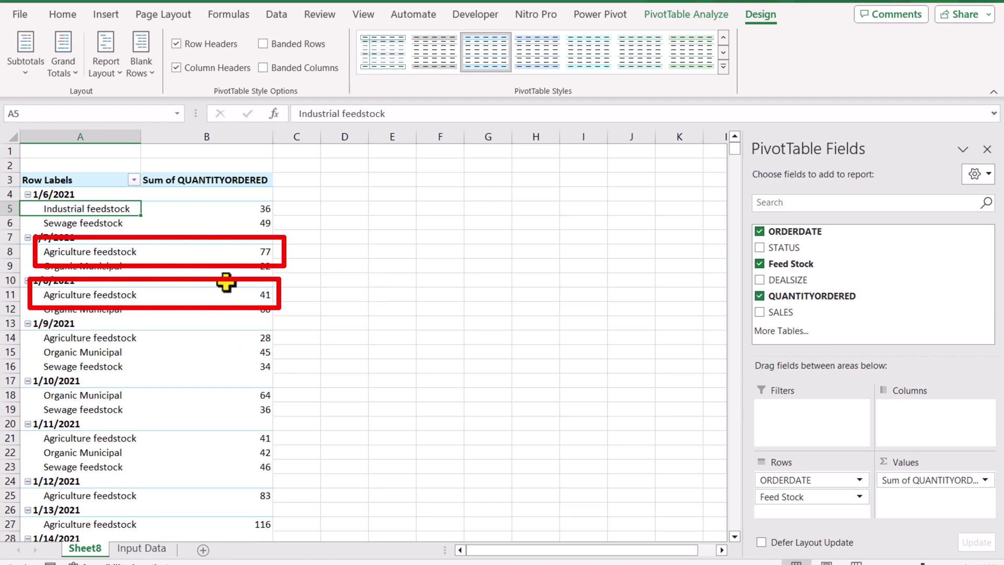
# - Show QUANTITYORDERED values as Running Total In with ORDERDATE as the base field
pyautogui.rightClick(249, 212)
pyautogui.moveTo(303, 401)
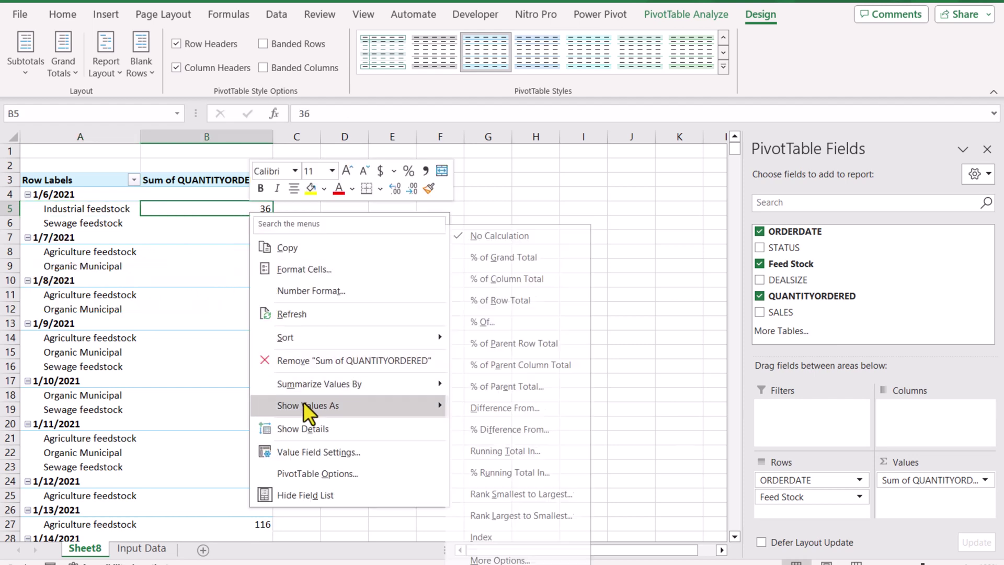
pyautogui.click(493, 448)
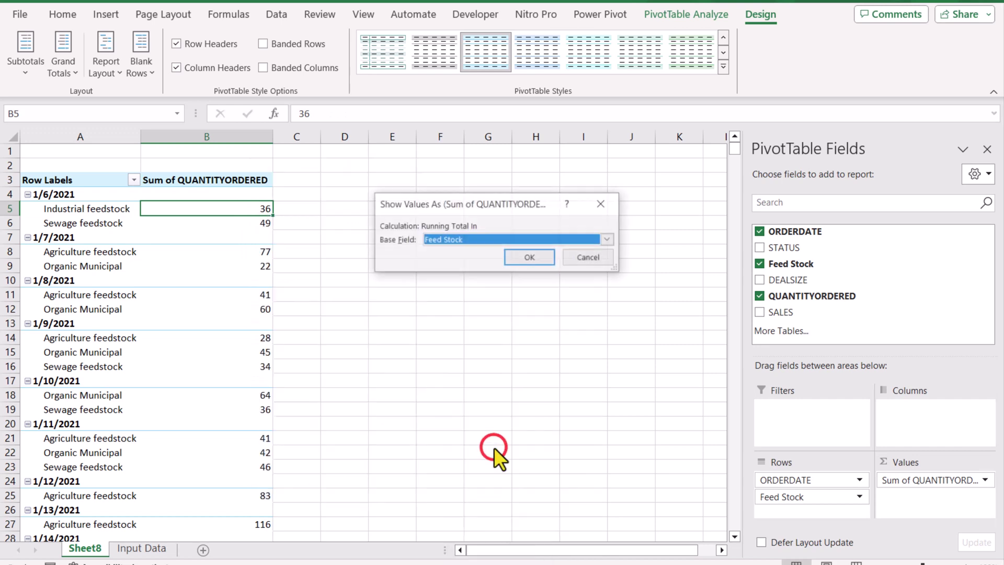
pyautogui.click(455, 241)
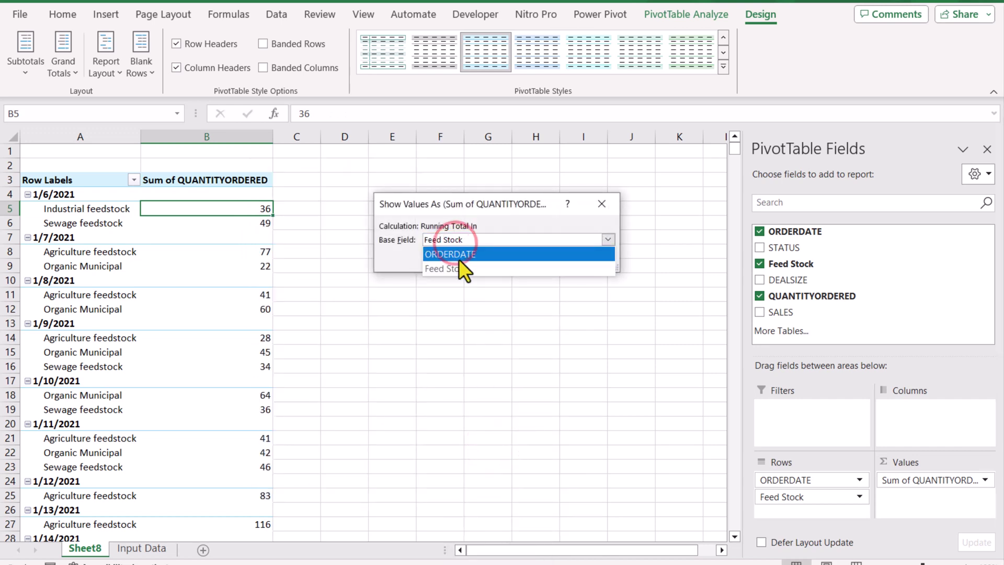
pyautogui.click(460, 256)
pyautogui.click(538, 257)
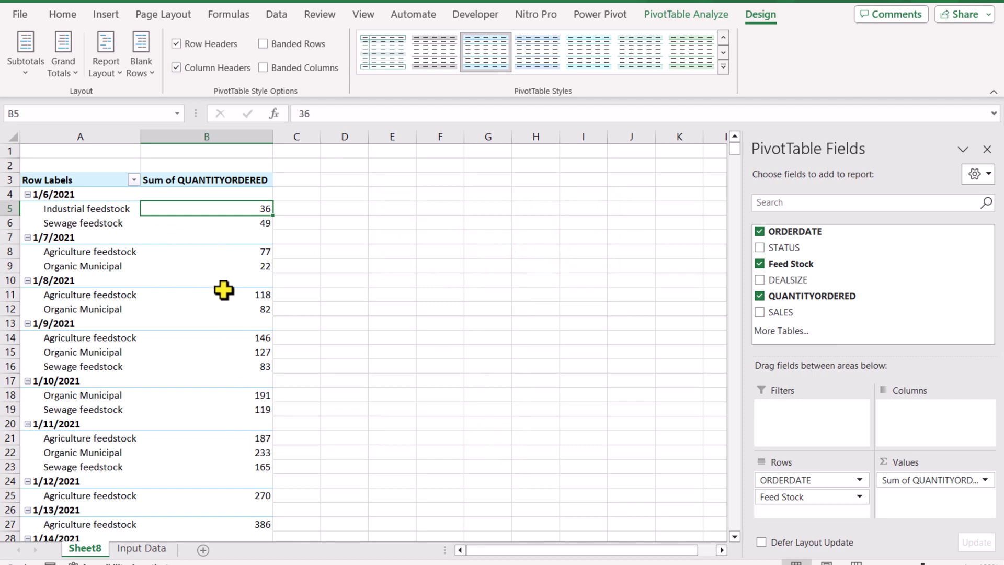
pyautogui.moveTo(242, 309)
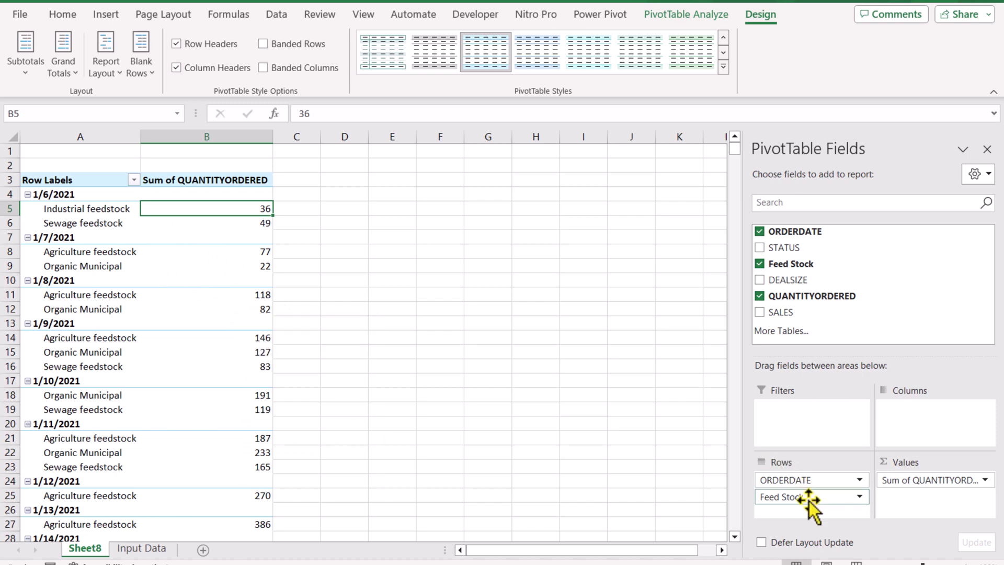
# - Move Feed Stock to Columns and group the order dates by Months and Years
pyautogui.moveTo(810, 502); pyautogui.dragTo(276, 260)
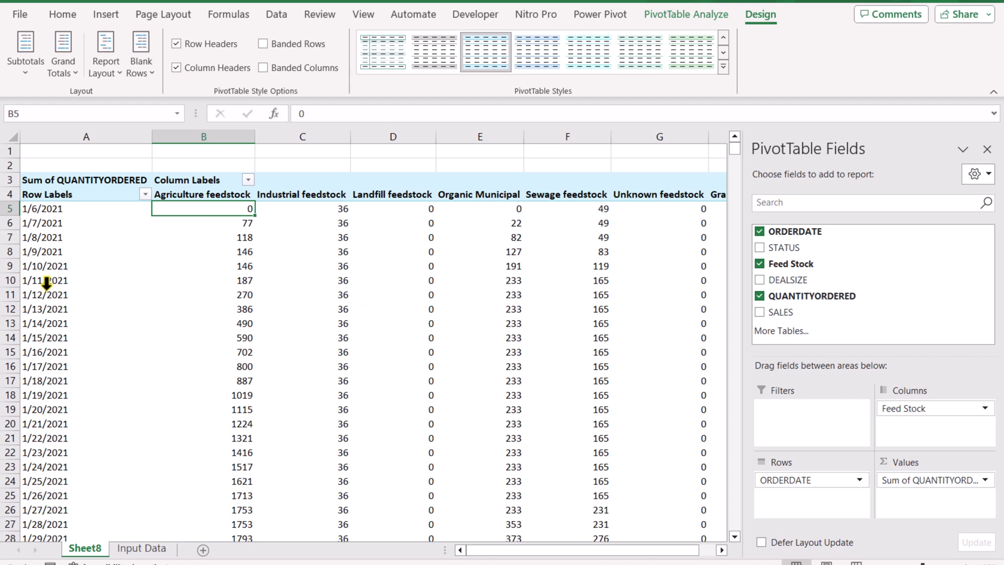
pyautogui.click(46, 267)
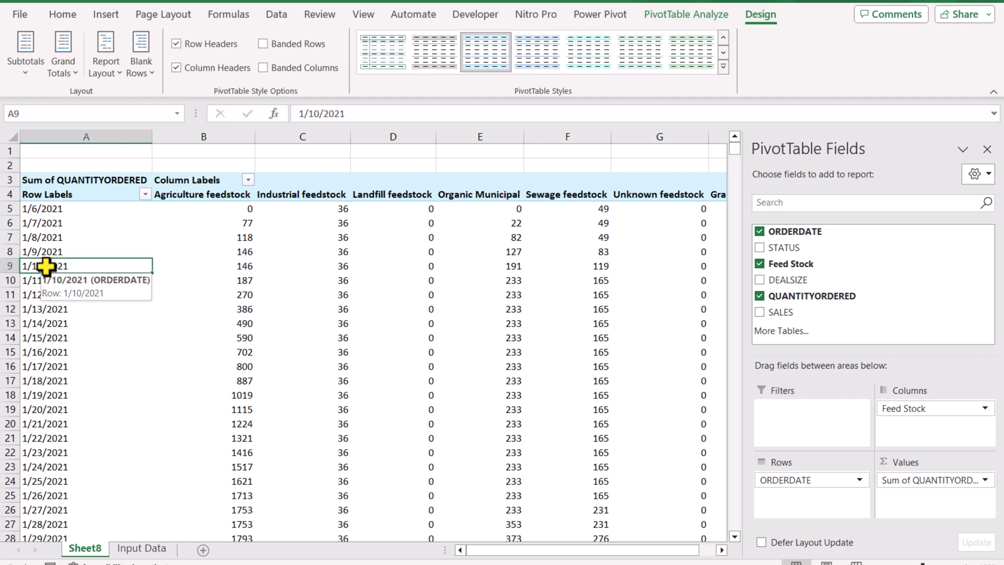
pyautogui.rightClick(46, 266)
pyautogui.click(90, 426)
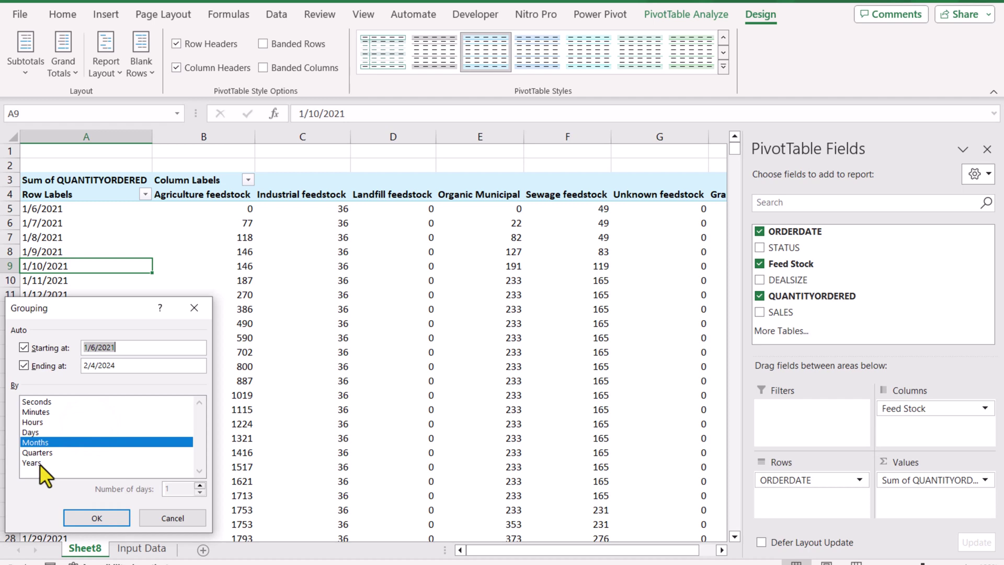
pyautogui.click(42, 463)
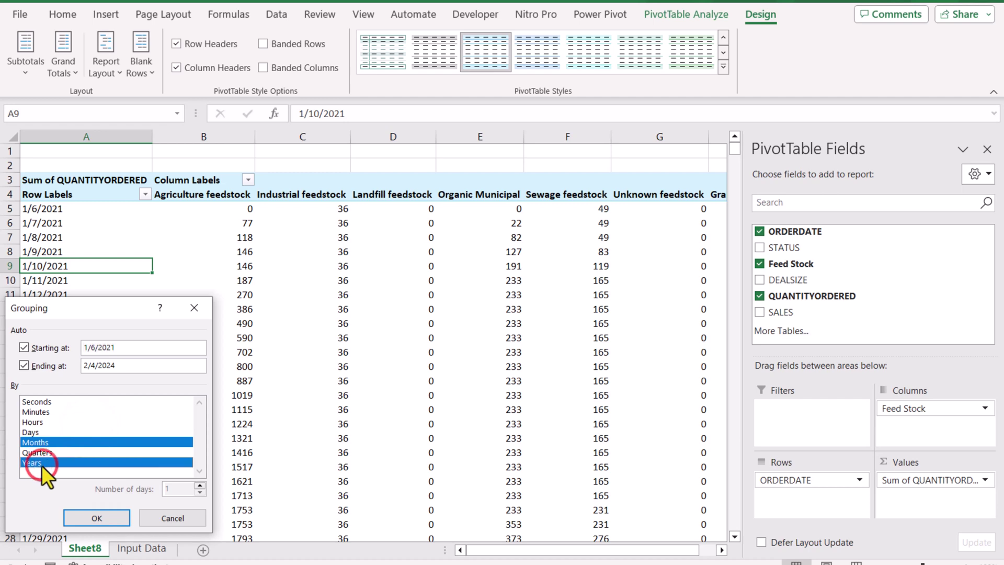
pyautogui.click(96, 517)
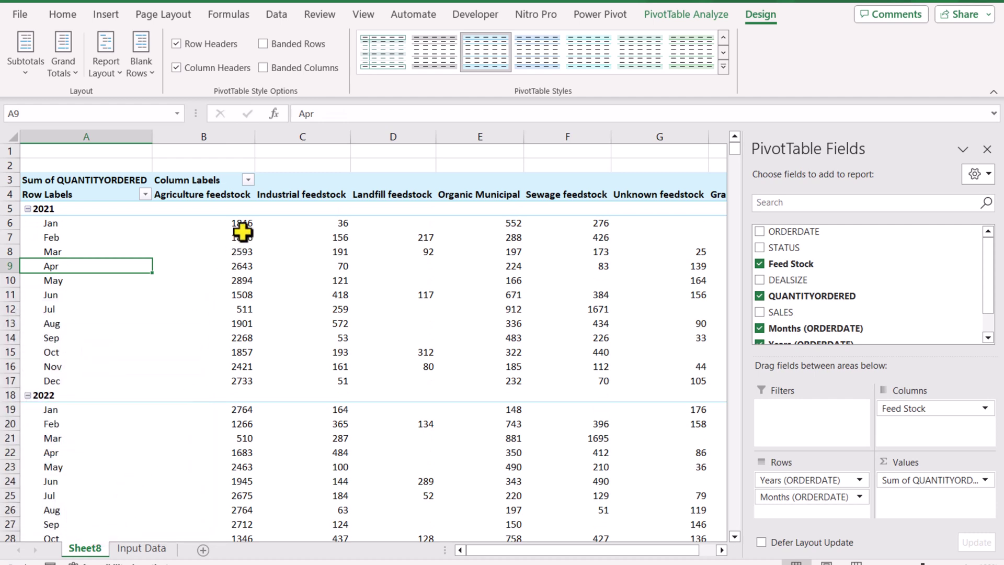
pyautogui.moveTo(242, 224)
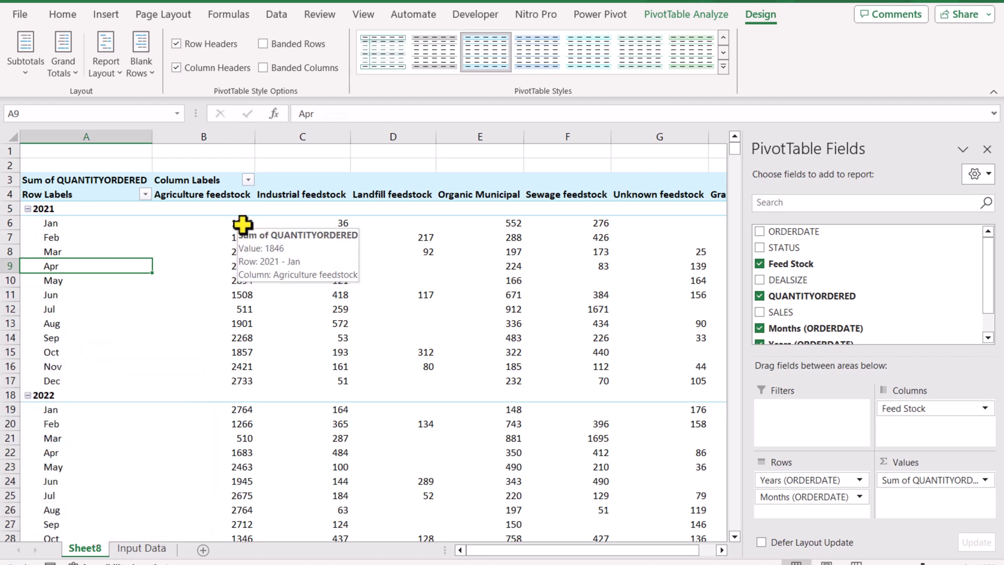
# - Change the Running Total In base field to Months (ORDERDATE)
pyautogui.rightClick(242, 225)
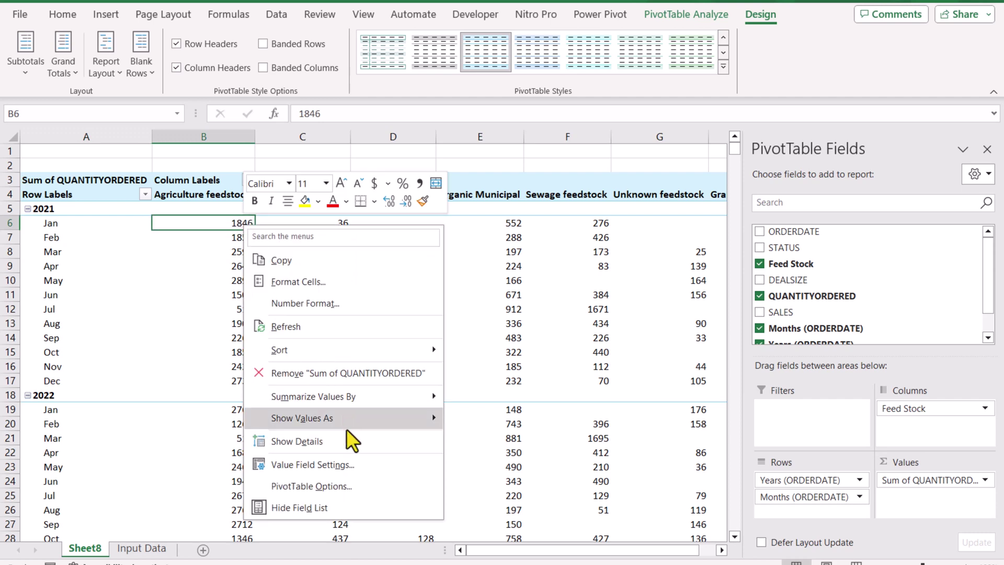
pyautogui.moveTo(347, 421)
pyautogui.click(505, 451)
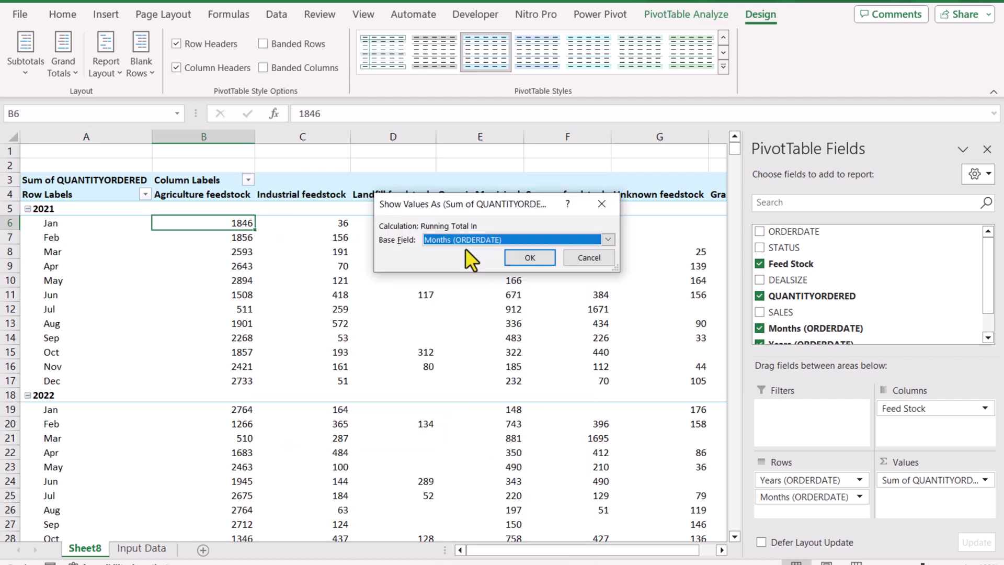
pyautogui.click(467, 239)
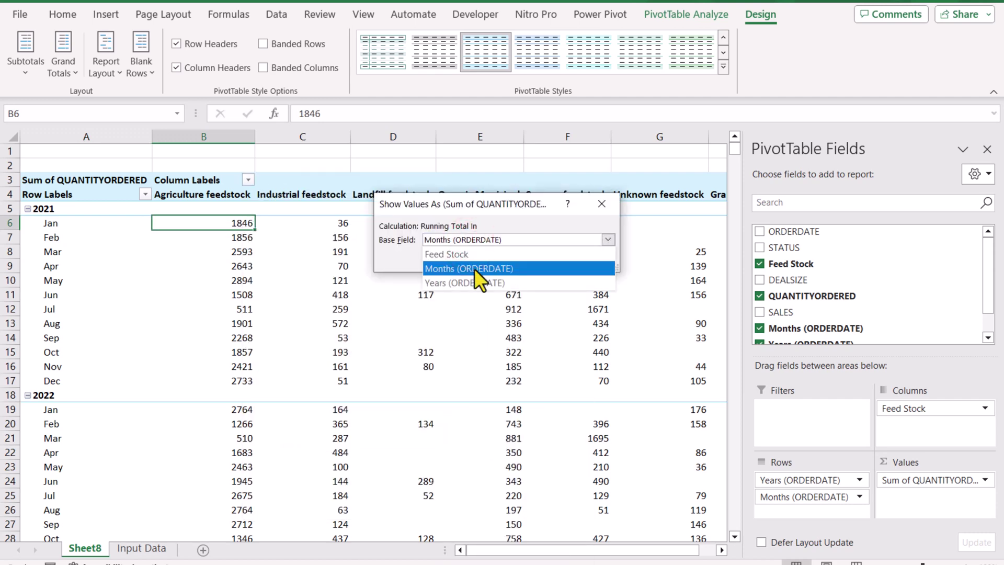
pyautogui.click(475, 268)
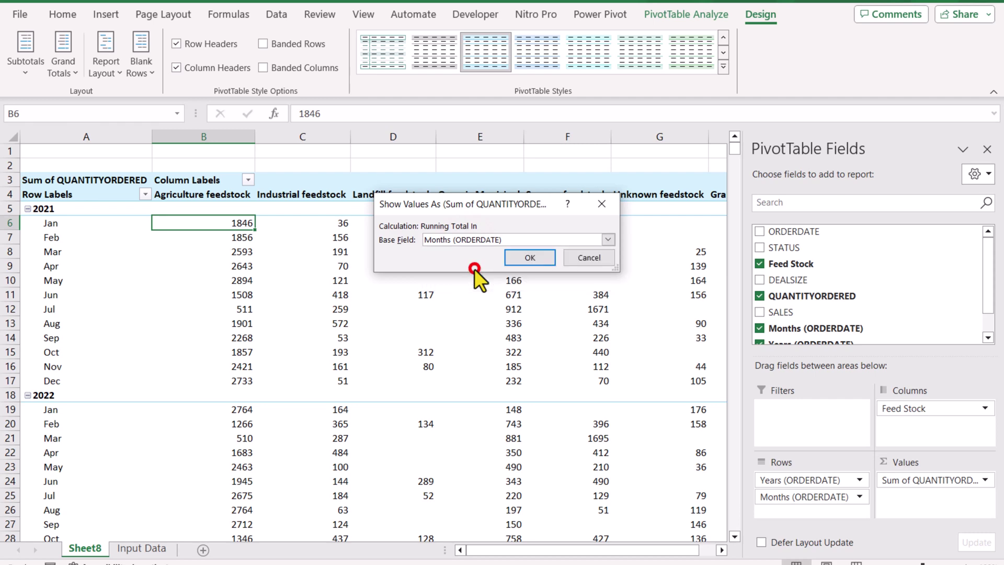
pyautogui.click(525, 259)
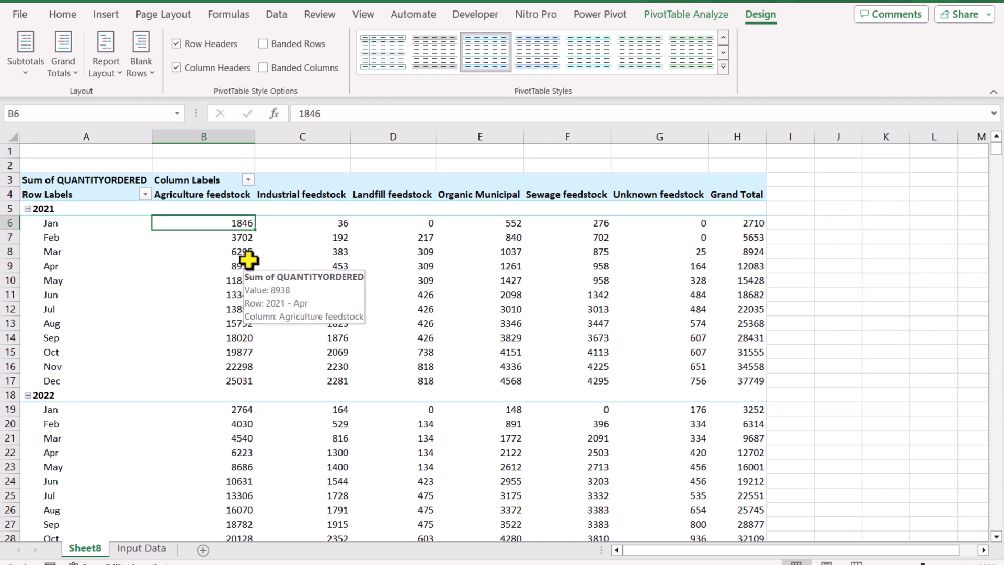
# - Remove Feed Stock from the pivot table's Columns area
pyautogui.click(714, 20)
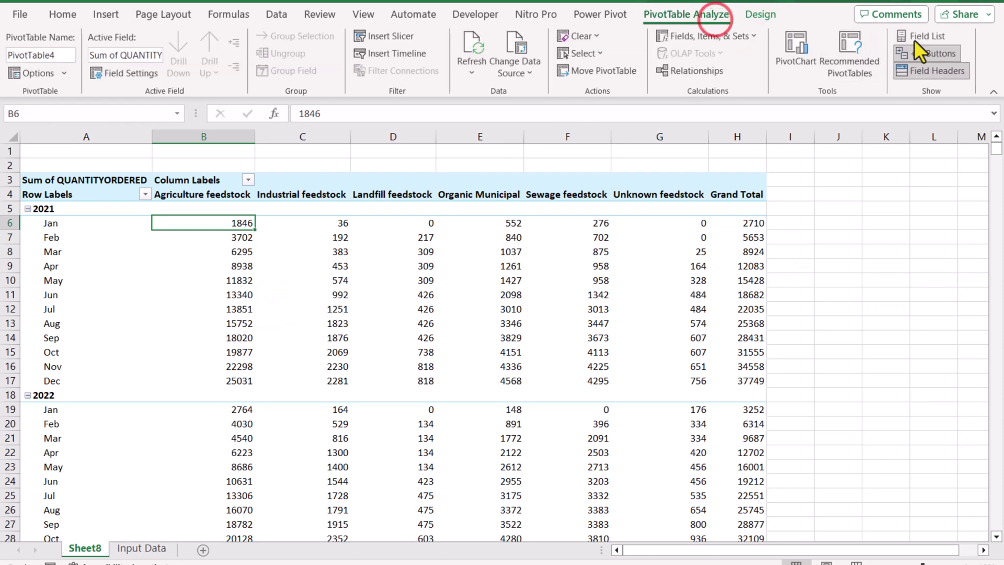
pyautogui.click(934, 38)
pyautogui.click(920, 409)
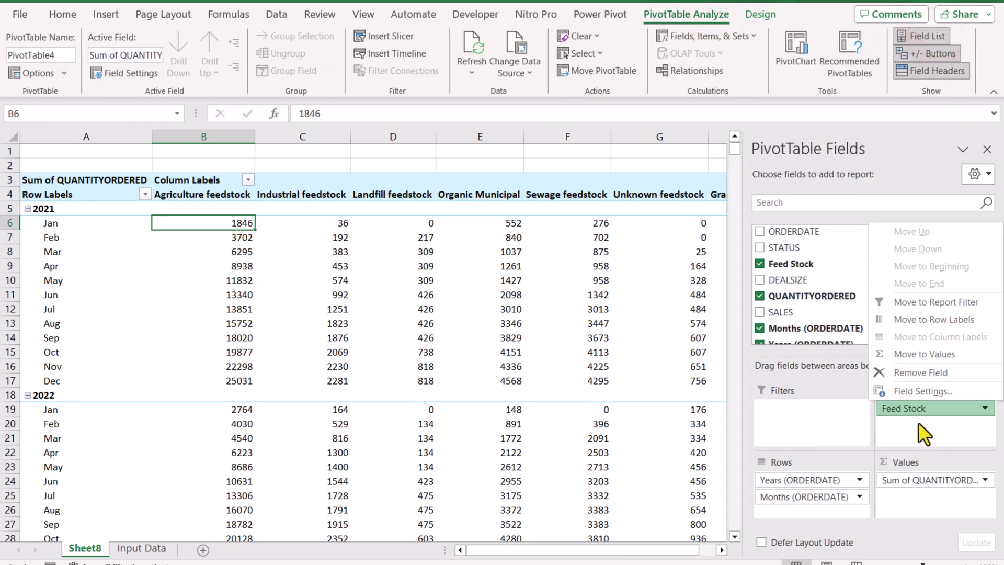
pyautogui.click(919, 373)
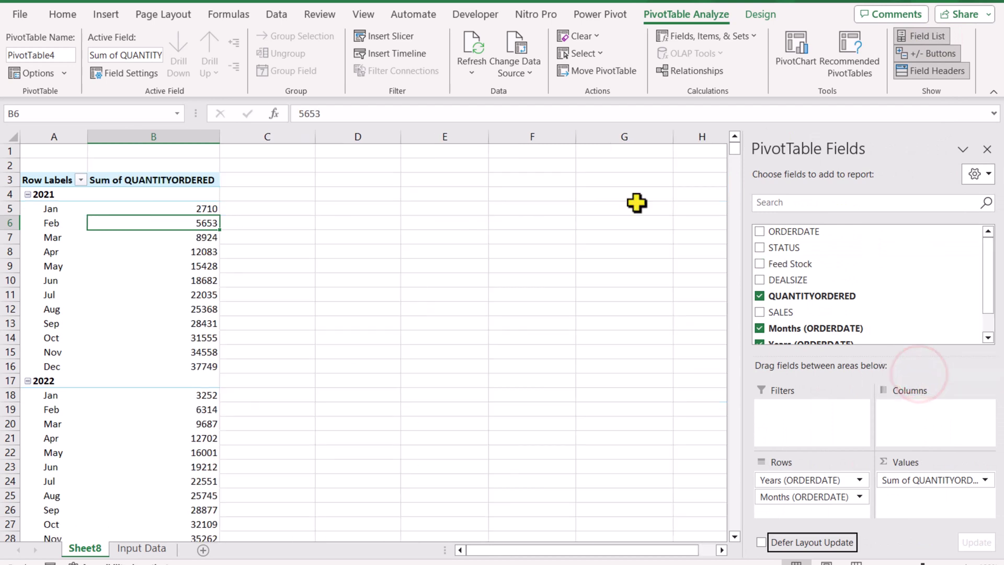
# - Insert a Clustered Column PivotChart and hide all of its field buttons
pyautogui.click(806, 38)
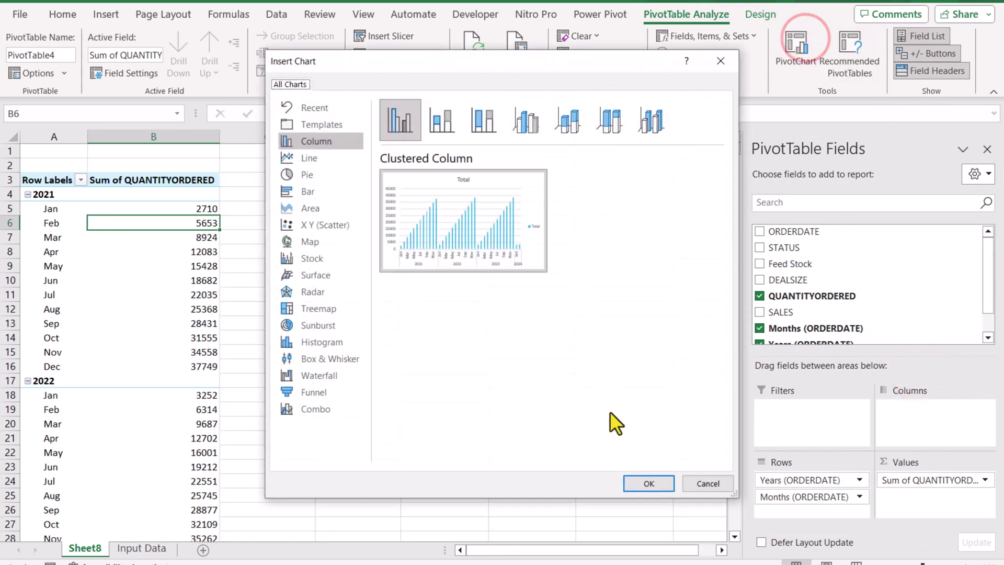
pyautogui.click(646, 478)
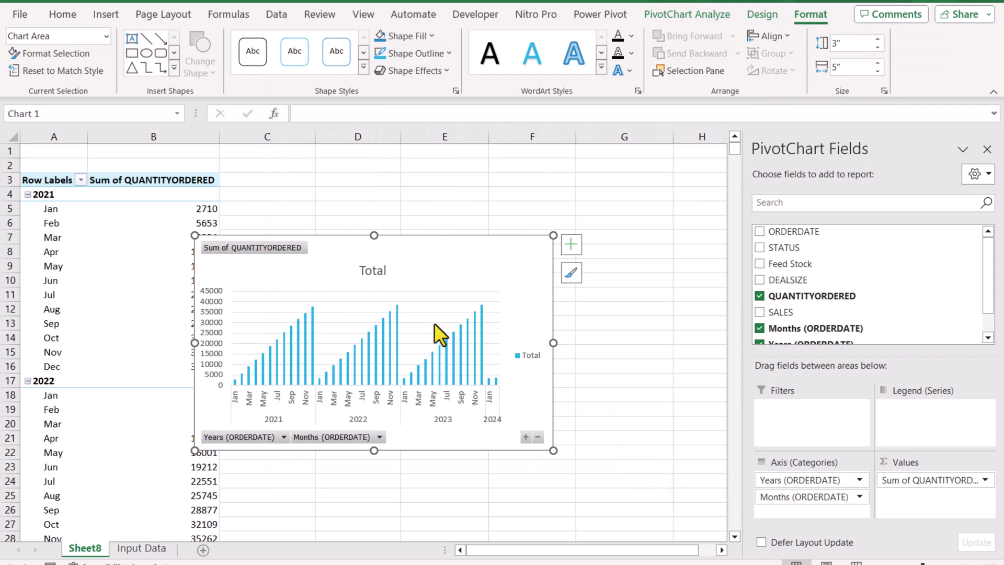
pyautogui.rightClick(347, 435)
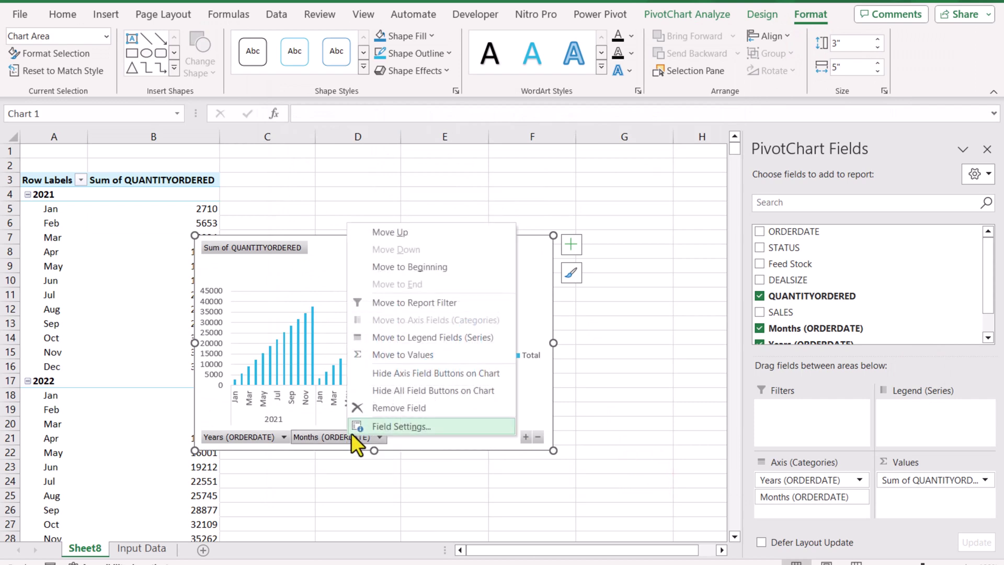
pyautogui.click(394, 391)
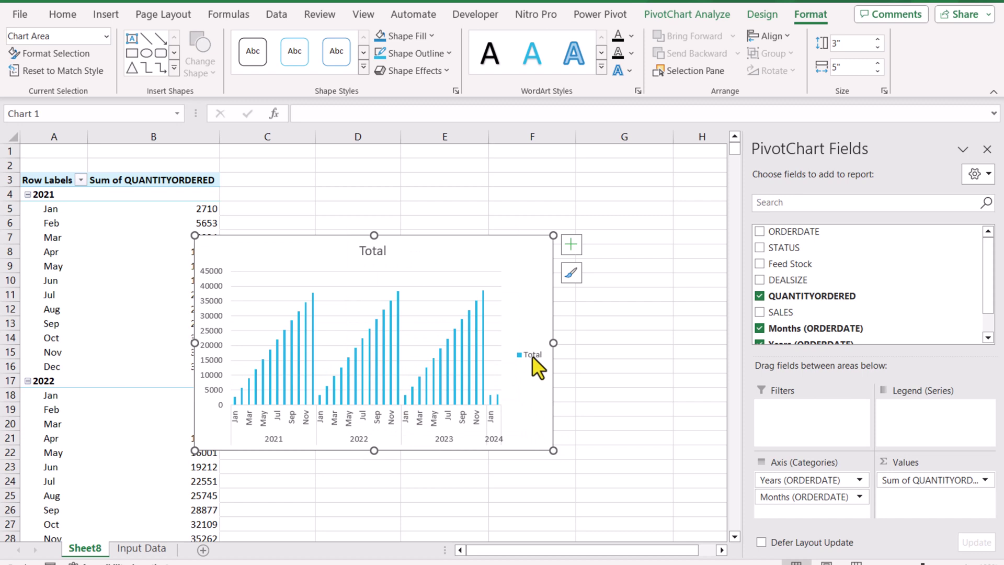
# - Delete the chart legend and title, widen the chart to 7.14 inches, and move it beside the pivot
pyautogui.click(532, 355)
pyautogui.press('Delete')
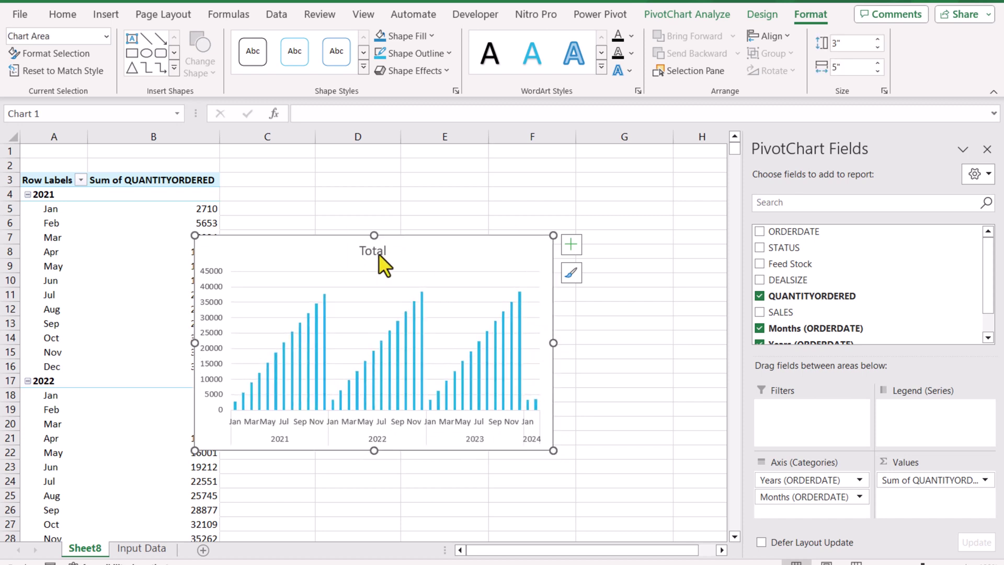
pyautogui.click(378, 252)
pyautogui.press('Delete')
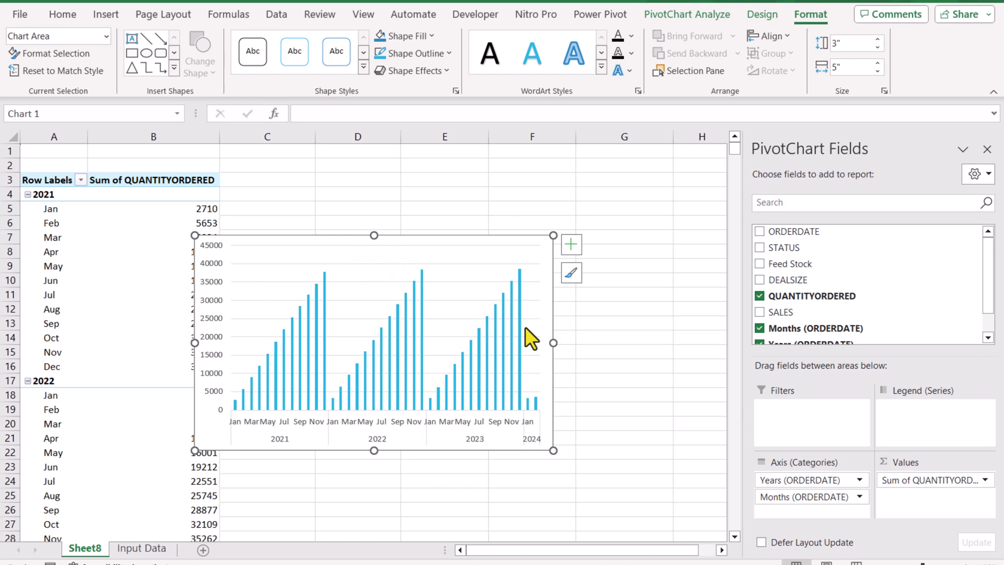
pyautogui.moveTo(554, 342); pyautogui.dragTo(707, 342)
pyautogui.moveTo(677, 212); pyautogui.dragTo(708, 215)
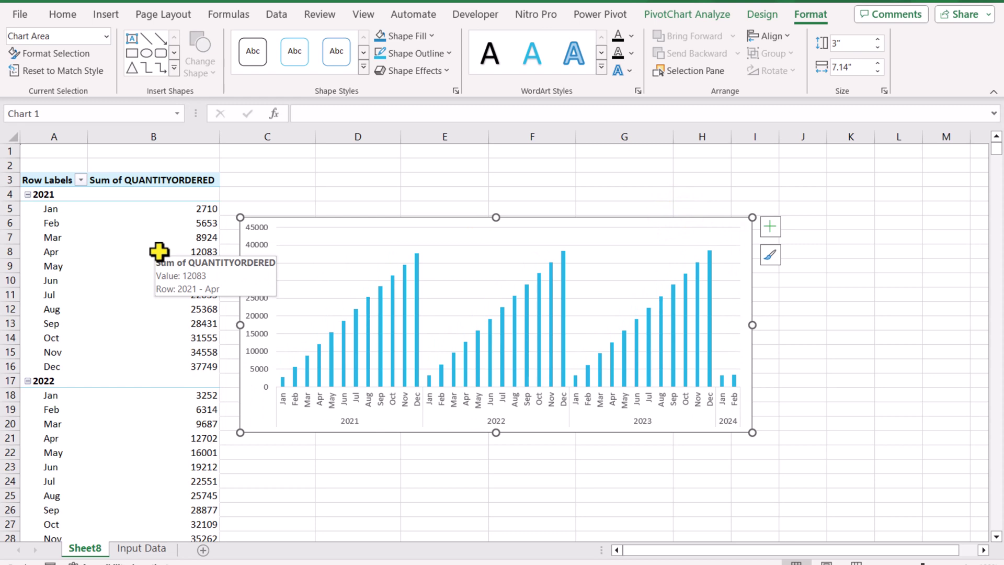
# - Insert a slicer for the Feed Stock field and drag it beside the chart
pyautogui.click(159, 251)
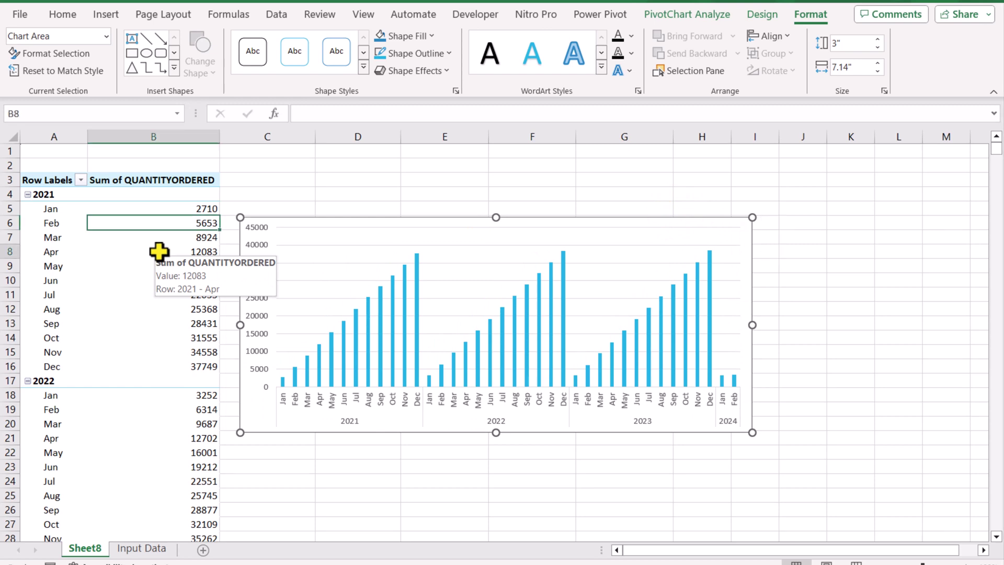
pyautogui.click(699, 14)
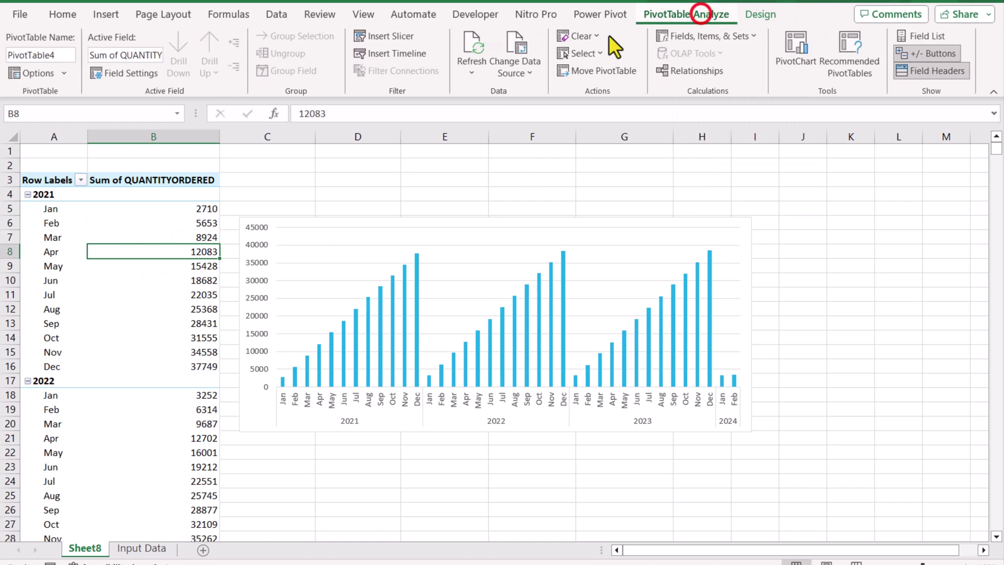
pyautogui.click(386, 41)
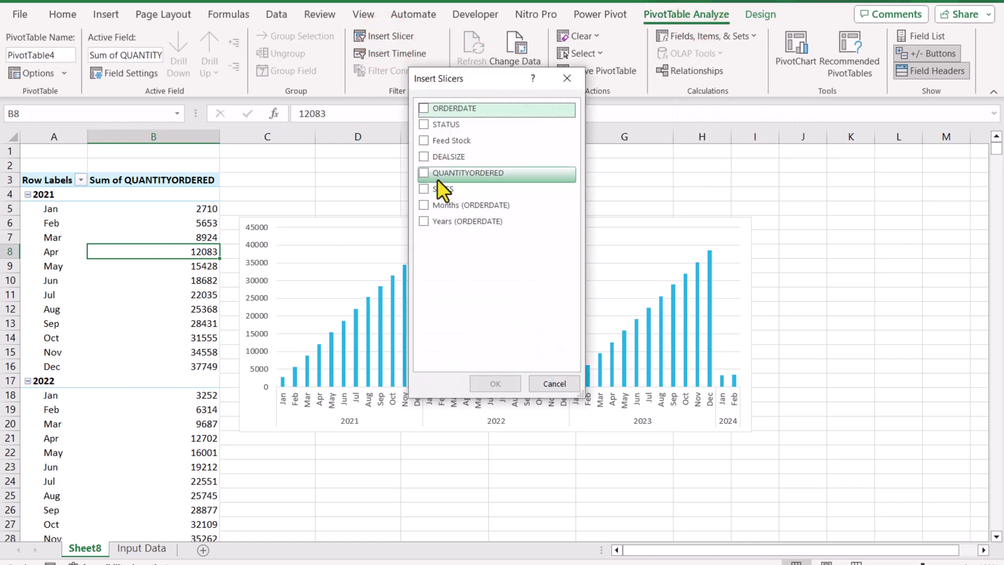
pyautogui.click(424, 140)
pyautogui.click(507, 385)
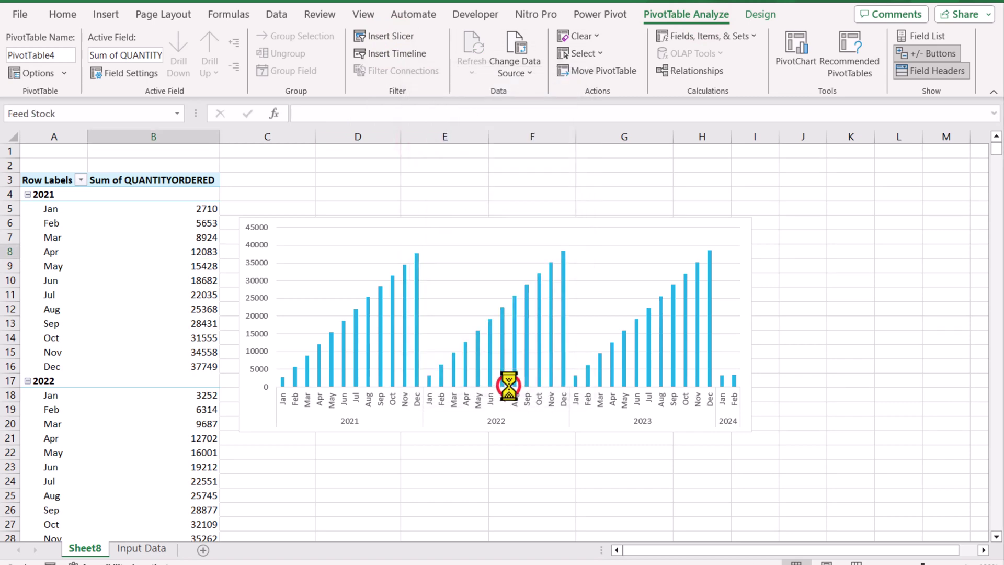
pyautogui.moveTo(521, 256); pyautogui.dragTo(817, 218)
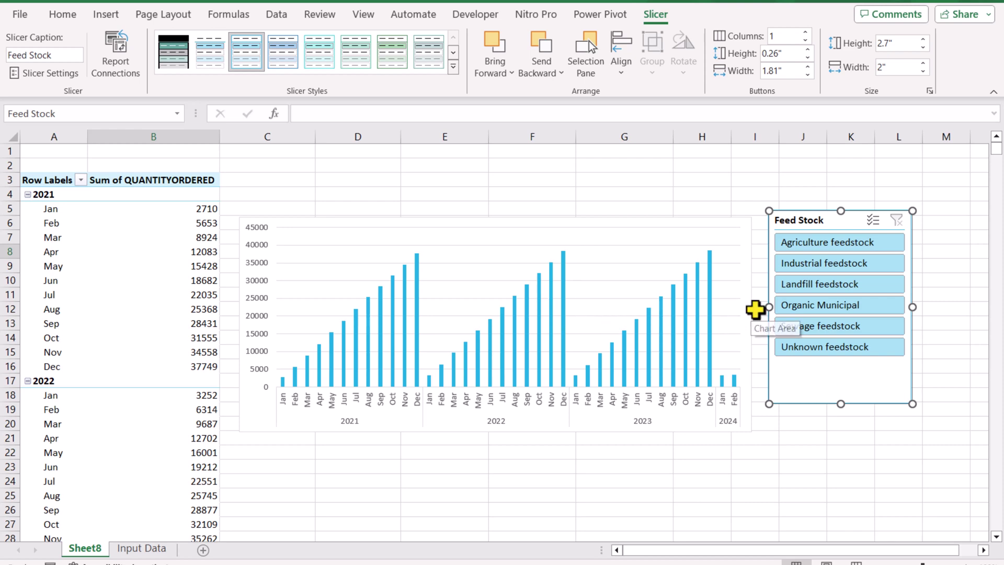
# - Try the Agriculture, Industrial and Landfill slicer buttons, ending on Organic Municipal
pyautogui.click(829, 243)
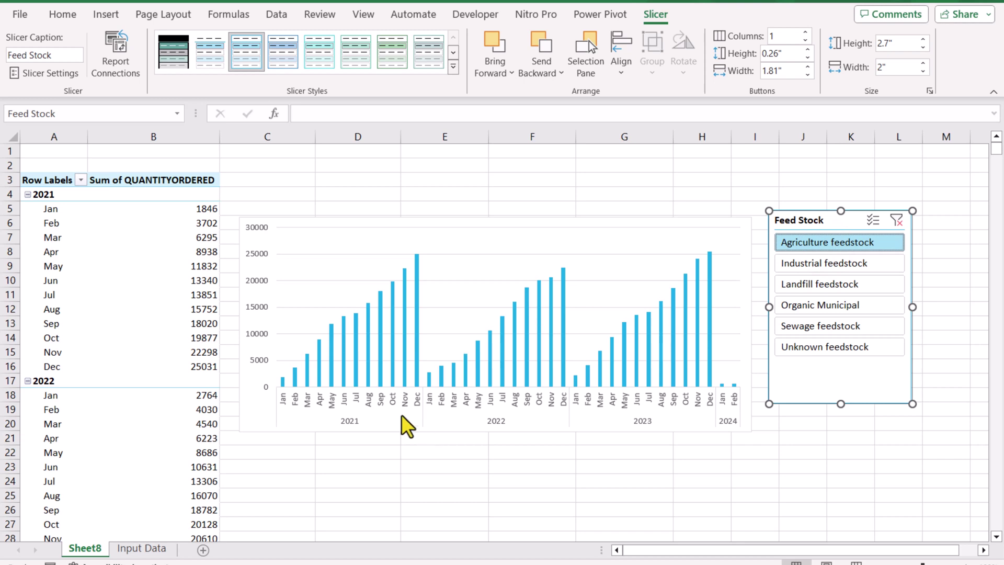
pyautogui.click(798, 262)
pyautogui.click(808, 285)
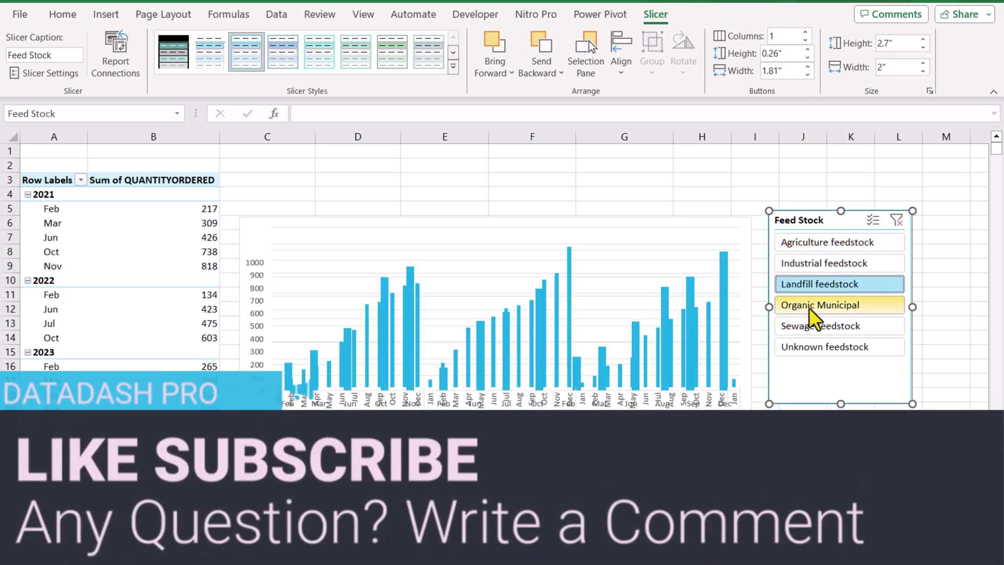
pyautogui.click(810, 305)
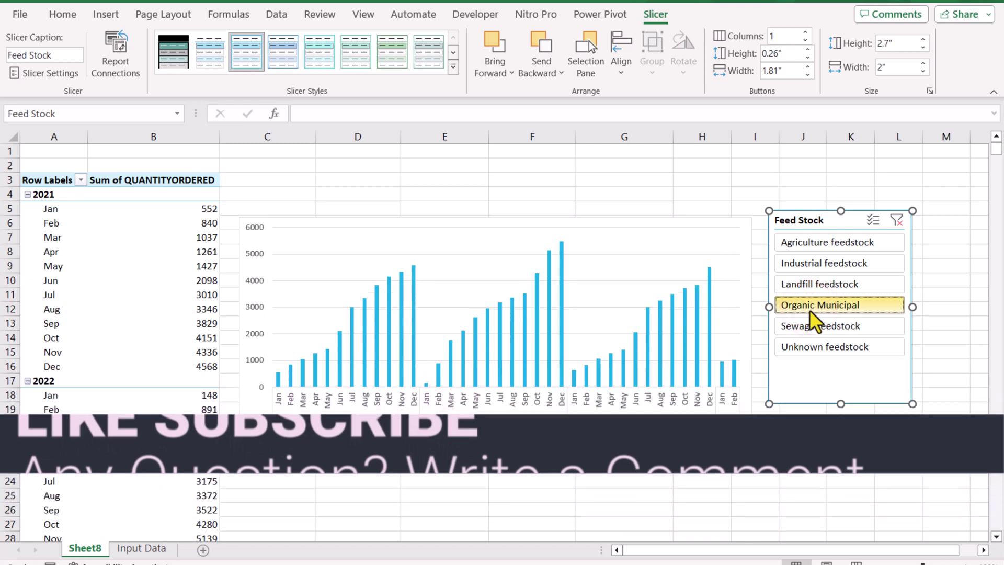